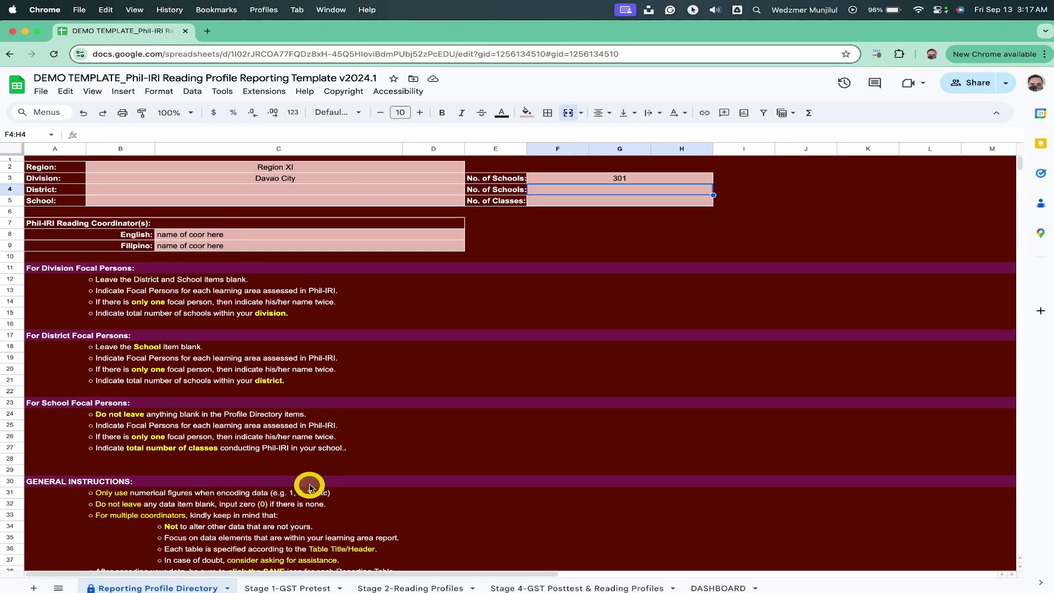
# Open the Stage 1-GST Pretest sheet and run its save script to compute the table's totals.
pyautogui.click(281, 589)
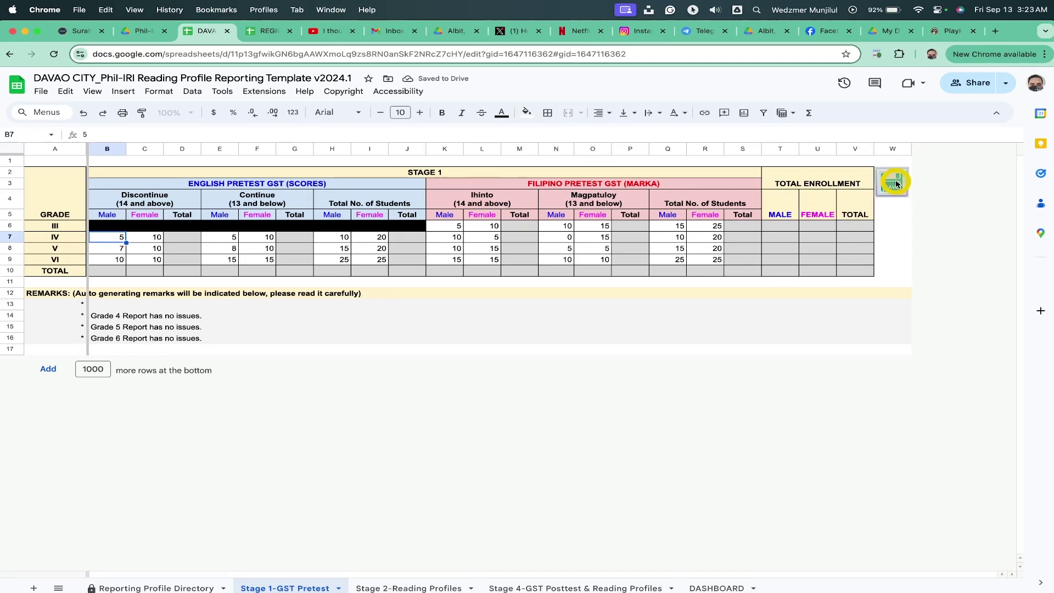
pyautogui.click(888, 190)
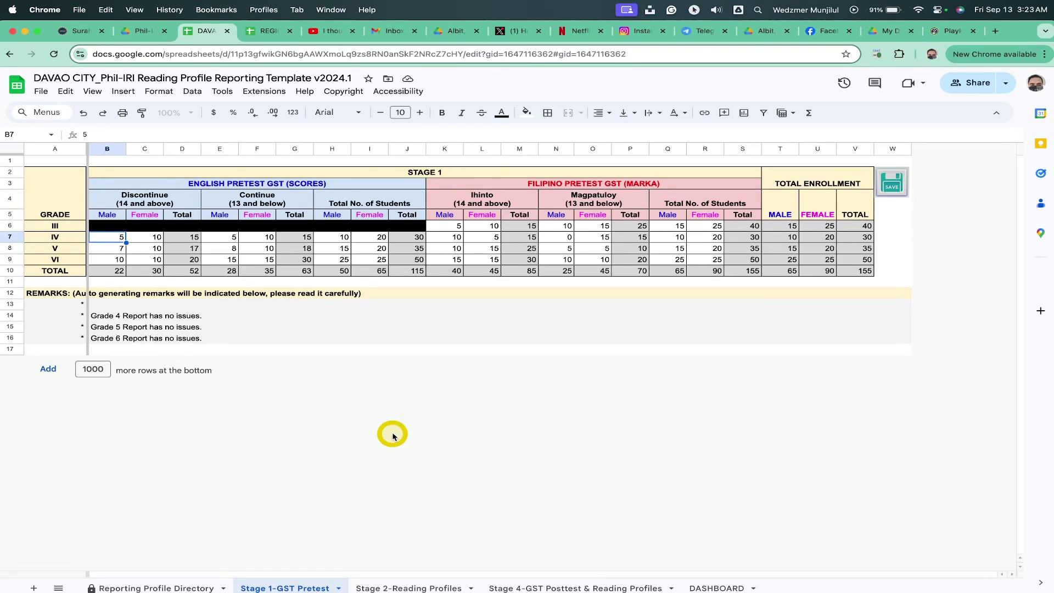
# On the Stage 2-Reading Profiles sheet, paste the copied English student movement figures into B24:I26 and save the table.
pyautogui.click(391, 587)
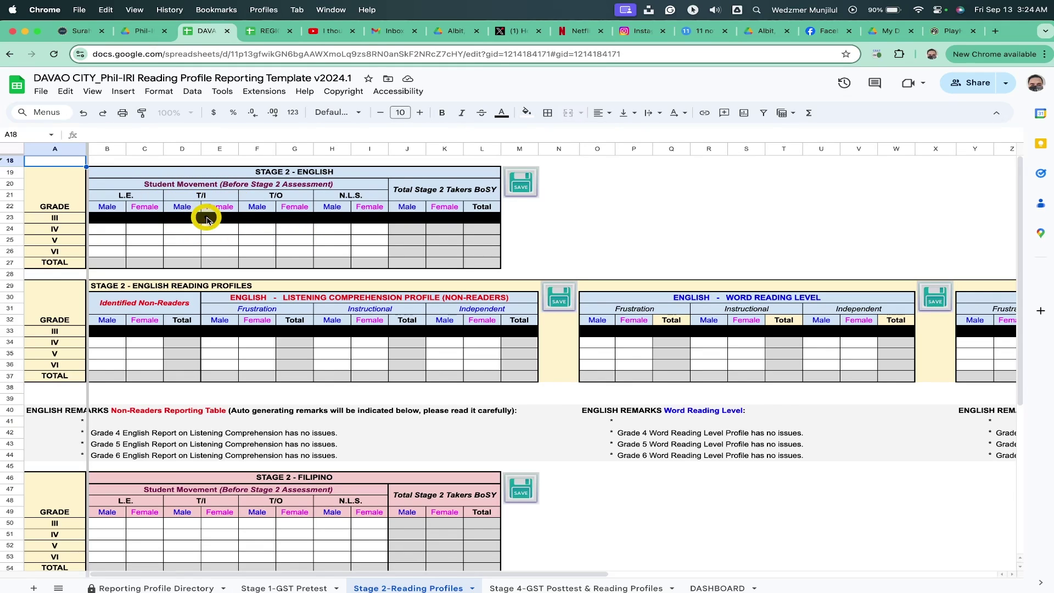
pyautogui.hotkey('ctrl', 'v')
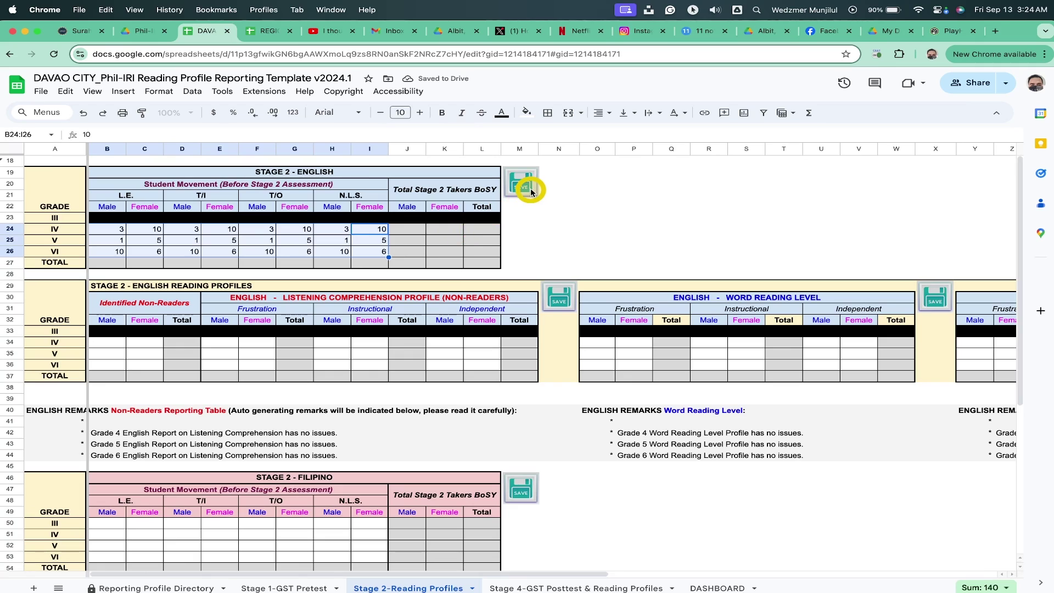
pyautogui.click(530, 191)
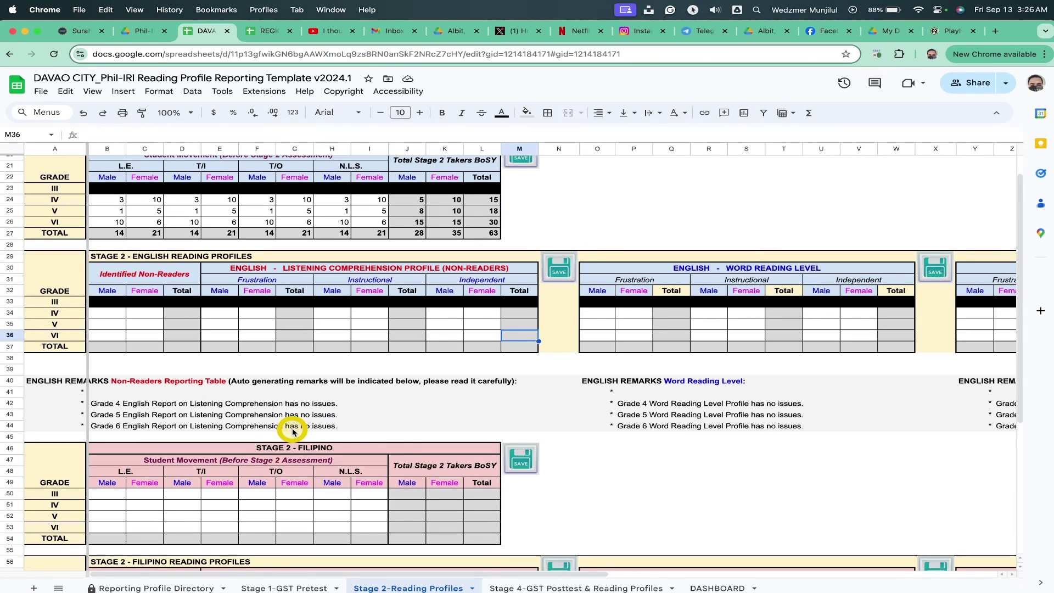
# Paste the copied English non-readers and listening comprehension data into B33:M37 and save that table.
pyautogui.press('super+v')
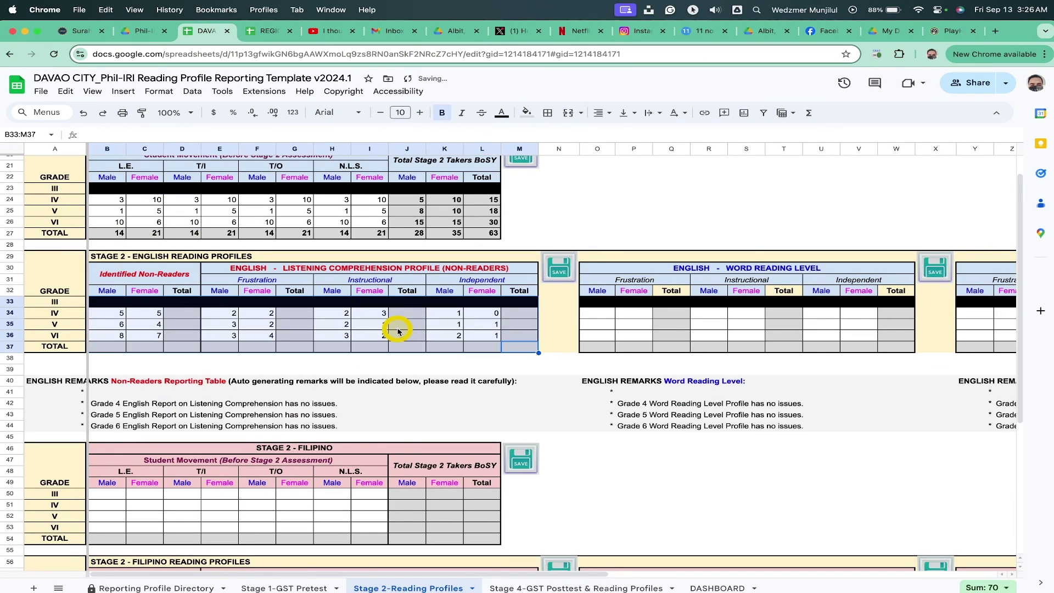
pyautogui.click(398, 328)
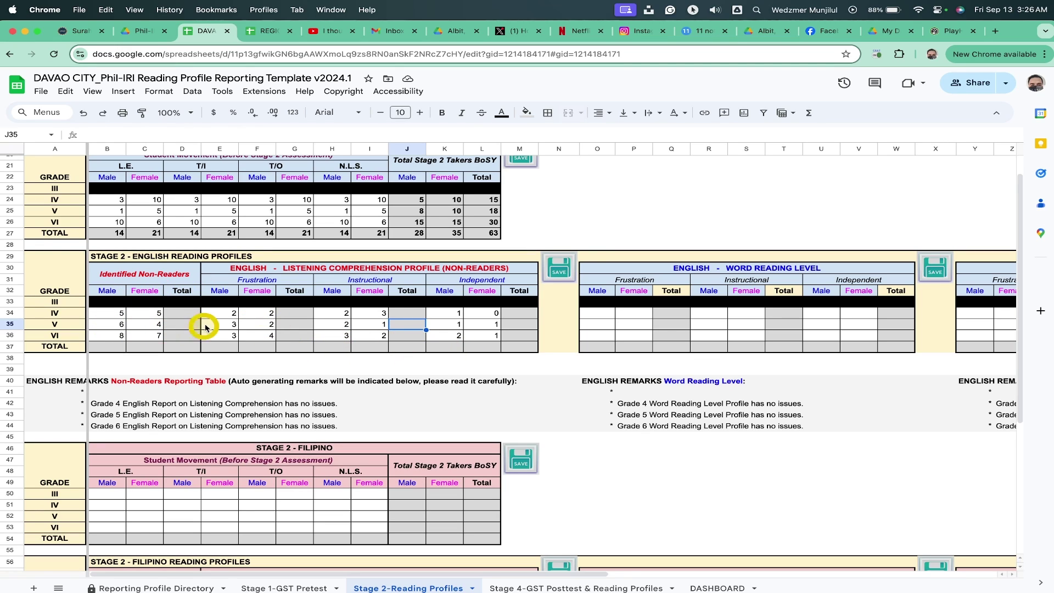
pyautogui.click(565, 268)
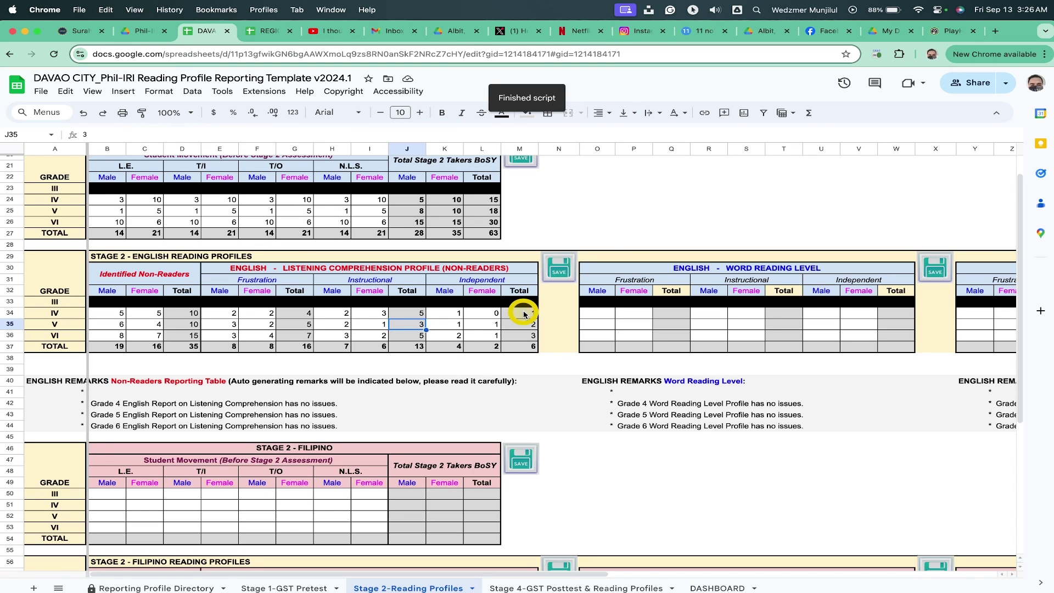
# Save the English Word Reading Level and English Reading Comprehension Level tables to compute their totals.
pyautogui.hscroll(10, 524, 314)
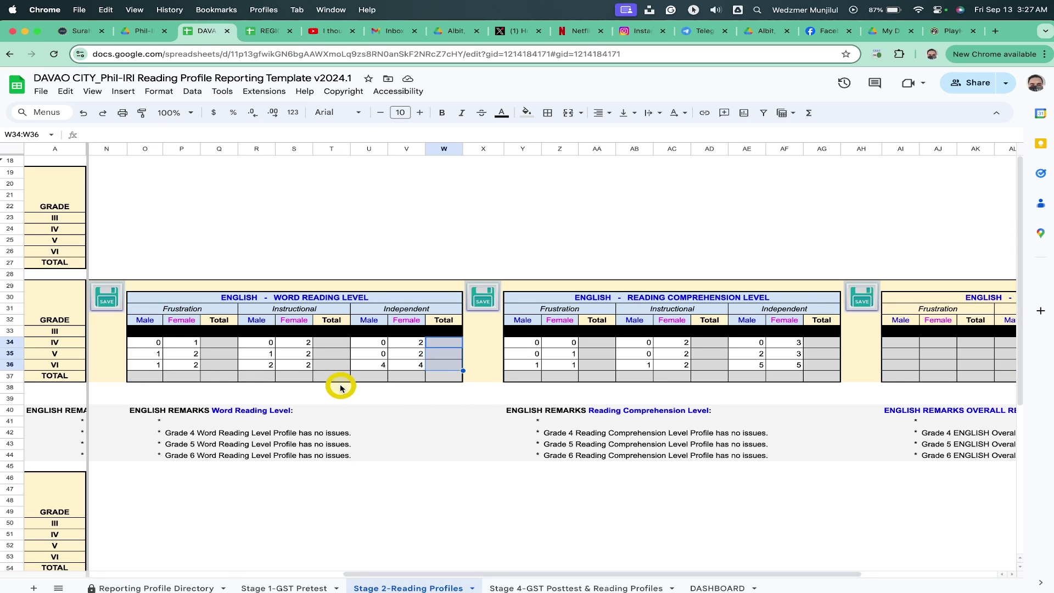
pyautogui.click(483, 299)
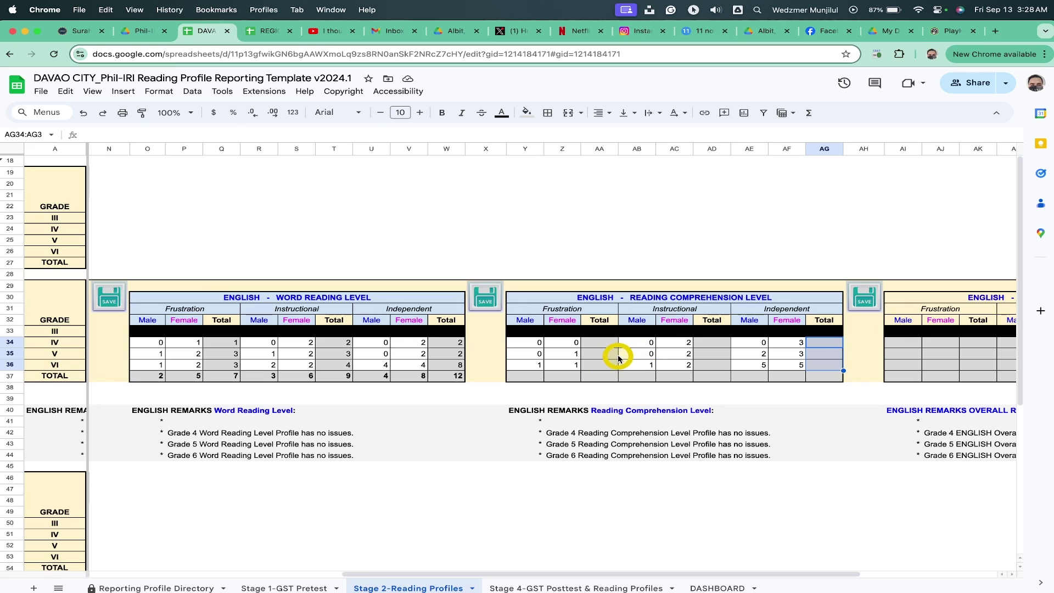
pyautogui.click(866, 298)
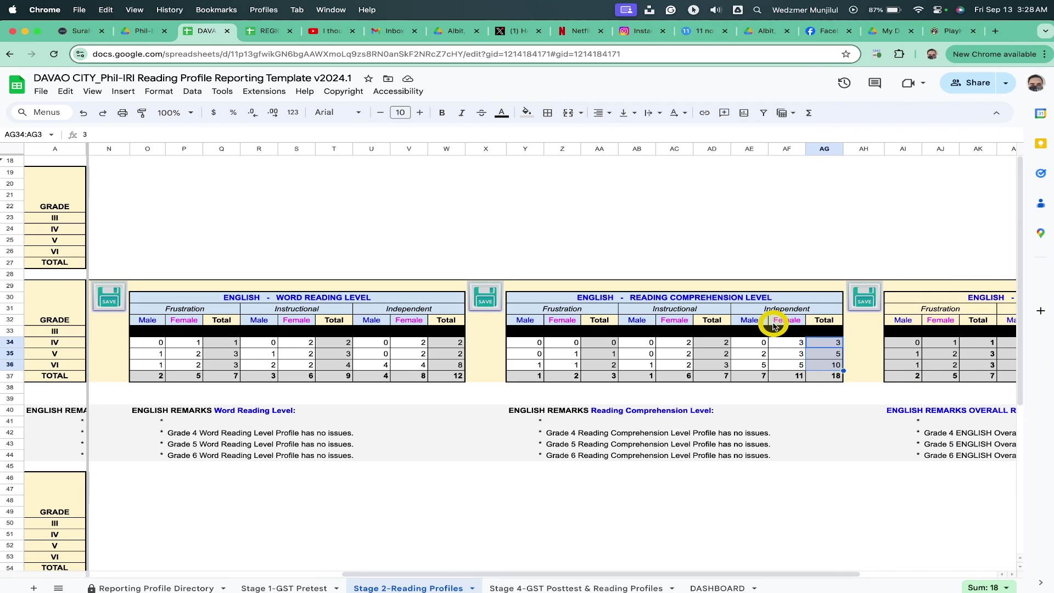
# Undo the last two changes to restore the Stage 2 Filipino reading profiles (B60:AQ64) and Filipino student movement data (B50:L54).
pyautogui.hscroll(5, 774, 324)
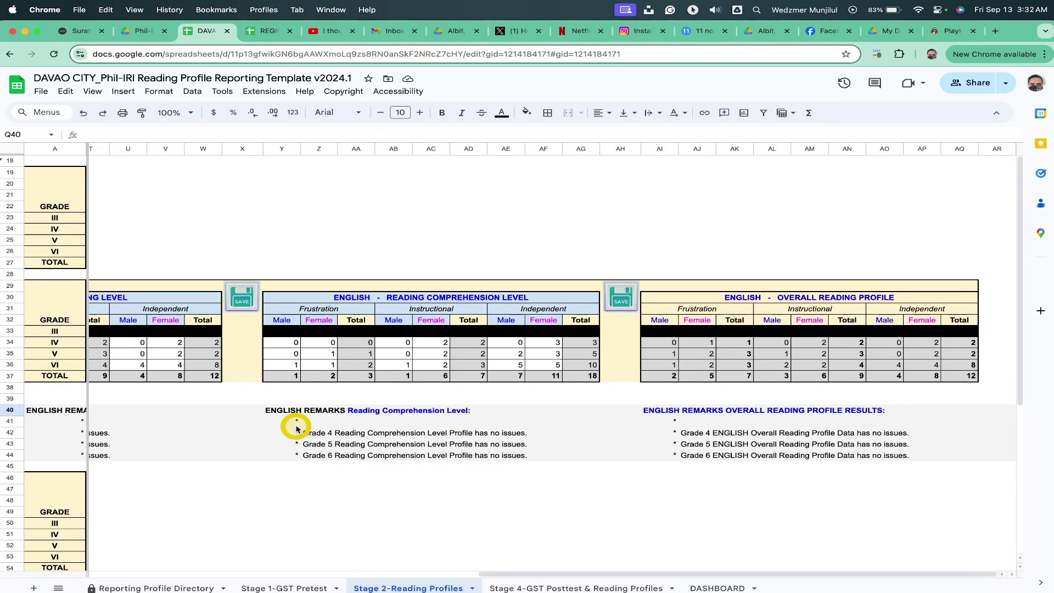
pyautogui.hscroll(-15, 297, 428)
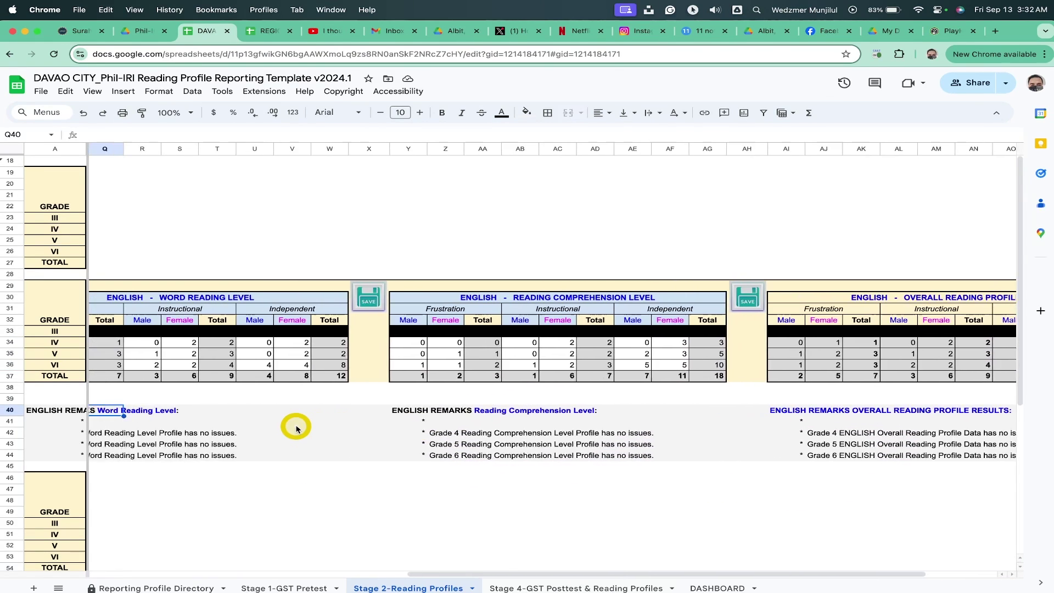
pyautogui.hscroll(-3, 296, 428)
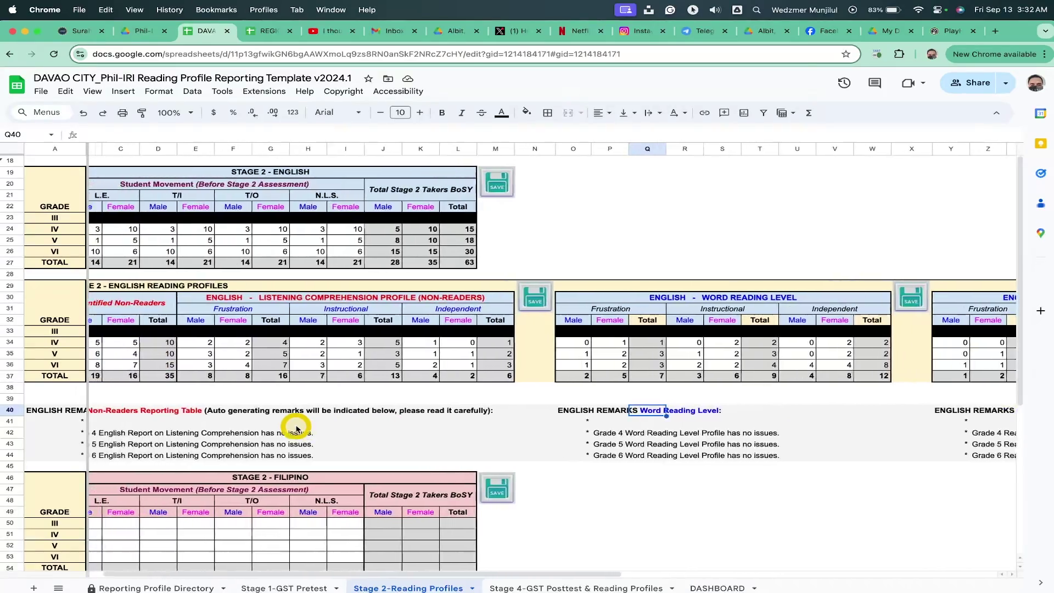
pyautogui.scroll(-5, 297, 428)
pyautogui.scroll(5, 297, 428)
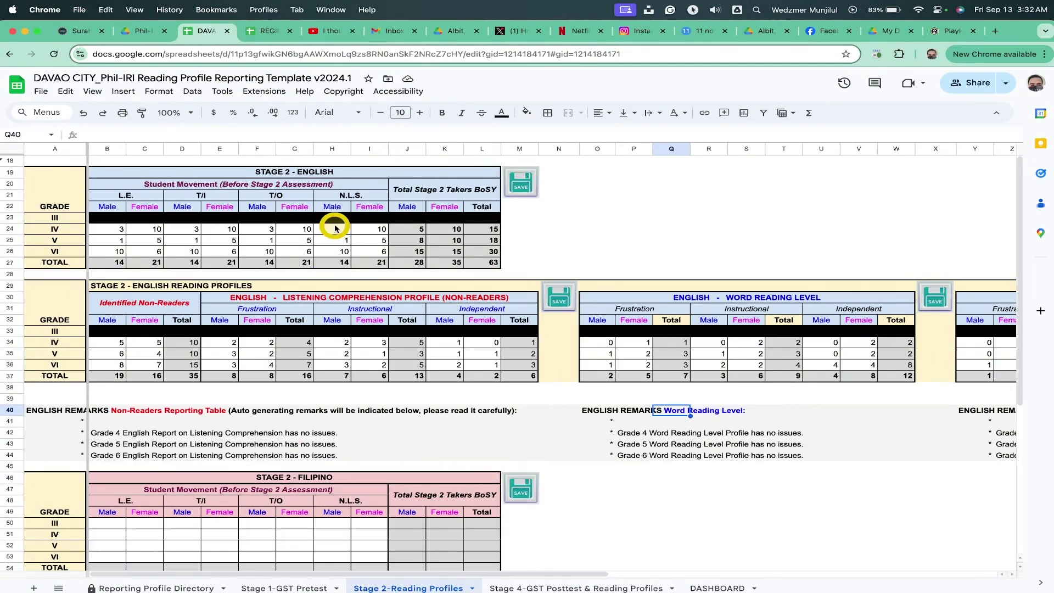
pyautogui.scroll(-5, 335, 229)
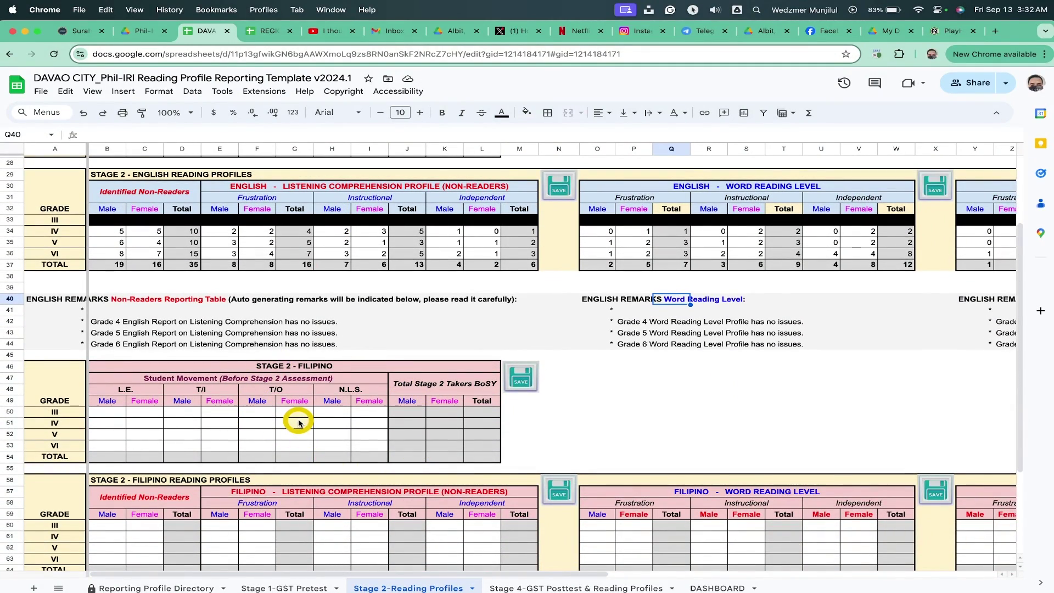
pyautogui.scroll(5, 300, 424)
pyautogui.hotkey('ctrl', 'z')
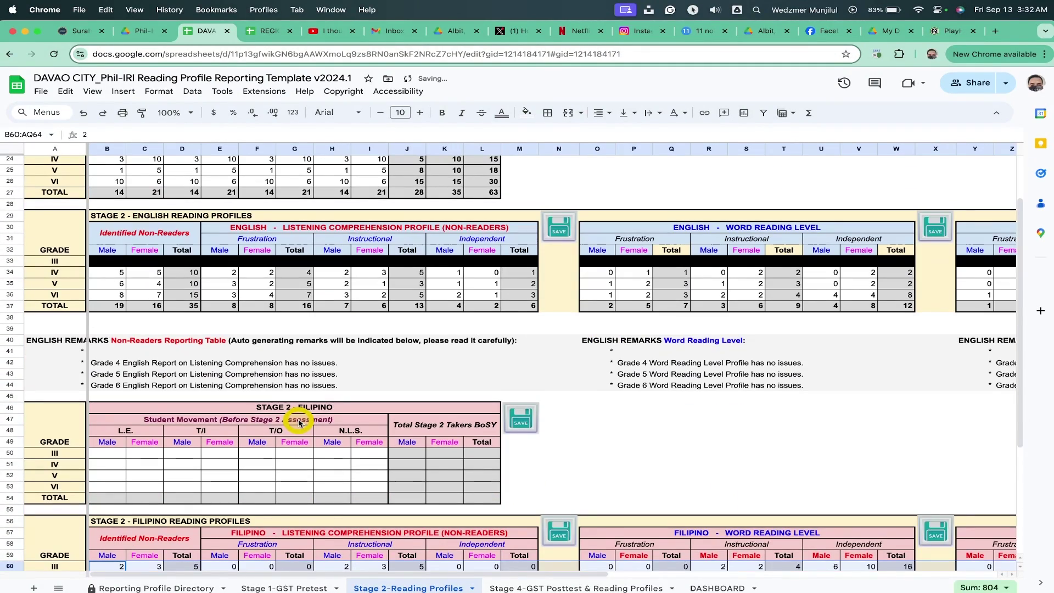
pyautogui.hotkey('ctrl', 'z')
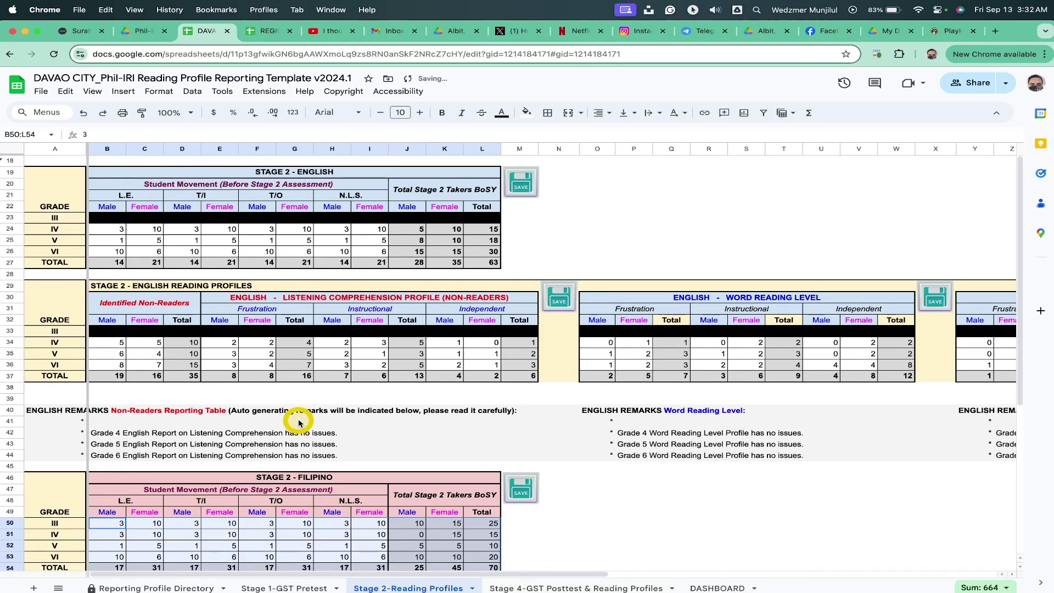
pyautogui.click(289, 545)
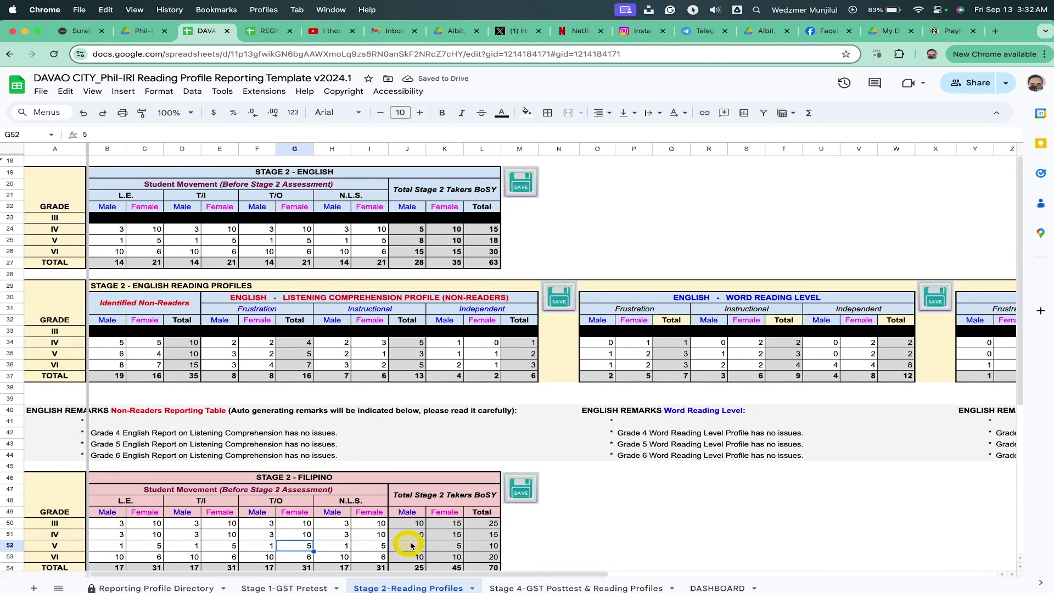
# Examine the Stage 2 Filipino student movement, listening comprehension, word reading and reading comprehension tables with their remarks.
pyautogui.scroll(-5, 427, 532)
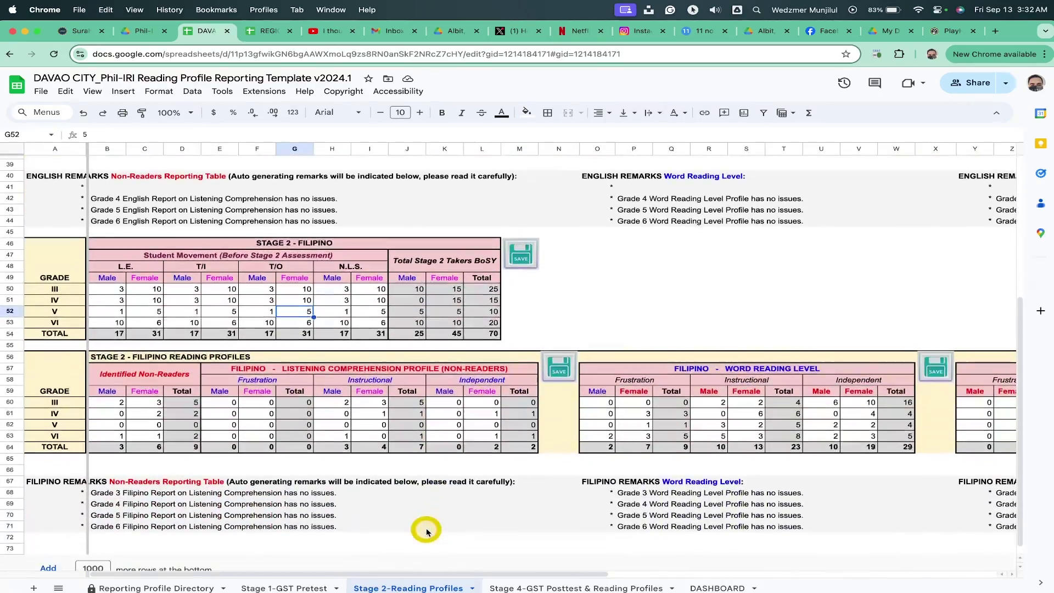
pyautogui.hscroll(10, 427, 532)
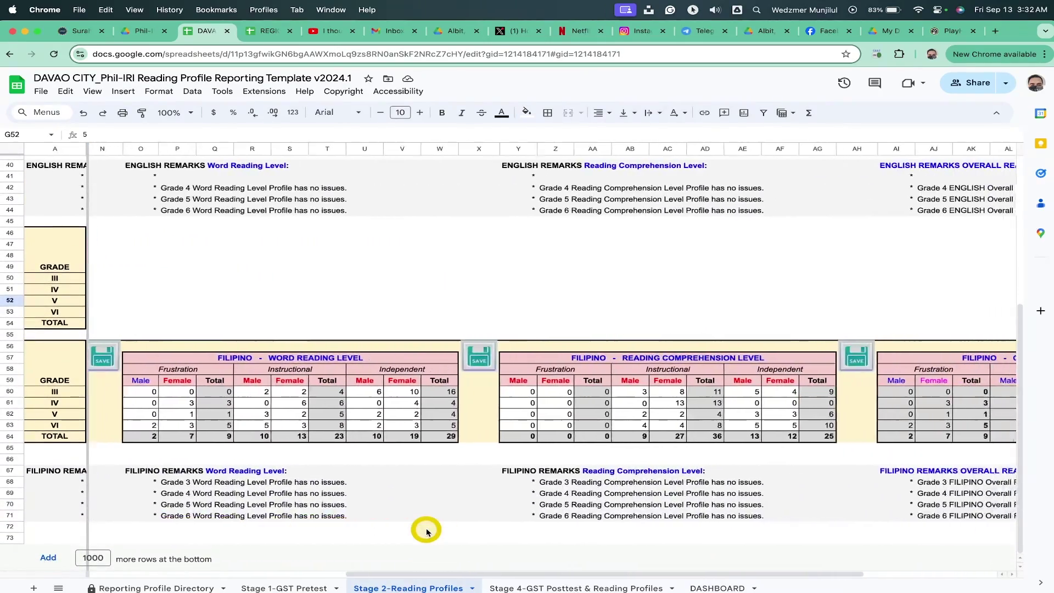
pyautogui.hscroll(-10, 427, 532)
pyautogui.scroll(2, 427, 532)
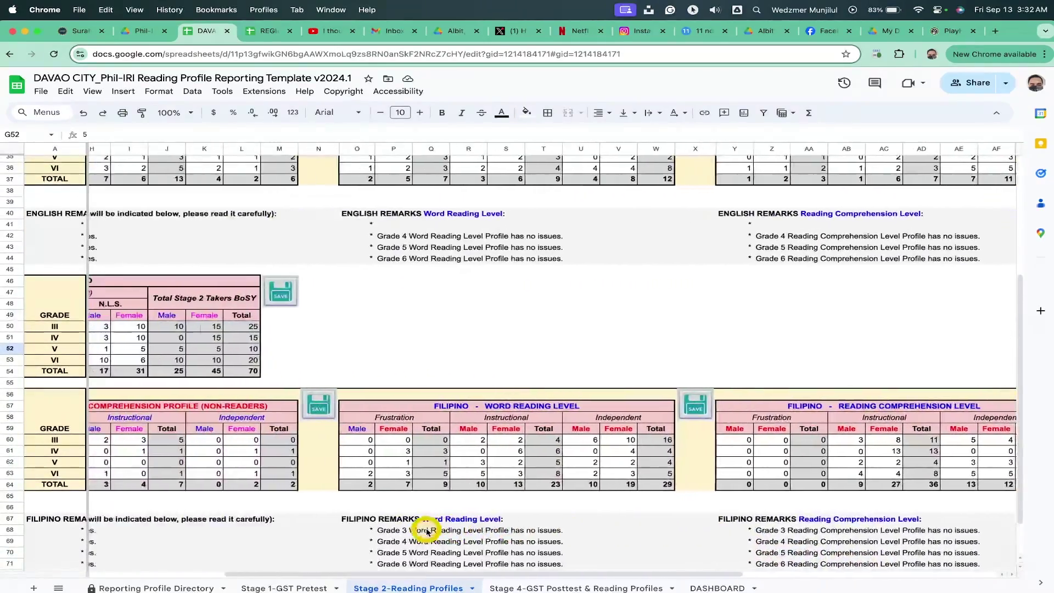
pyautogui.hscroll(-2, 427, 532)
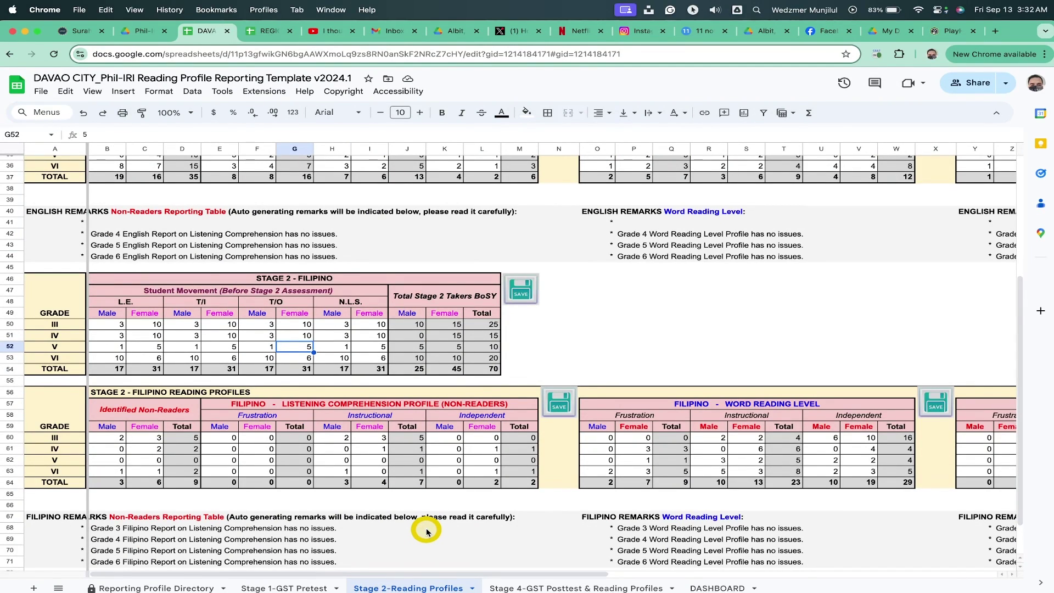
# On the Stage 4-GST Posttest & Reading Profiles sheet, paste the copied English GST posttest data into E79:P82 and save the table.
pyautogui.click(577, 588)
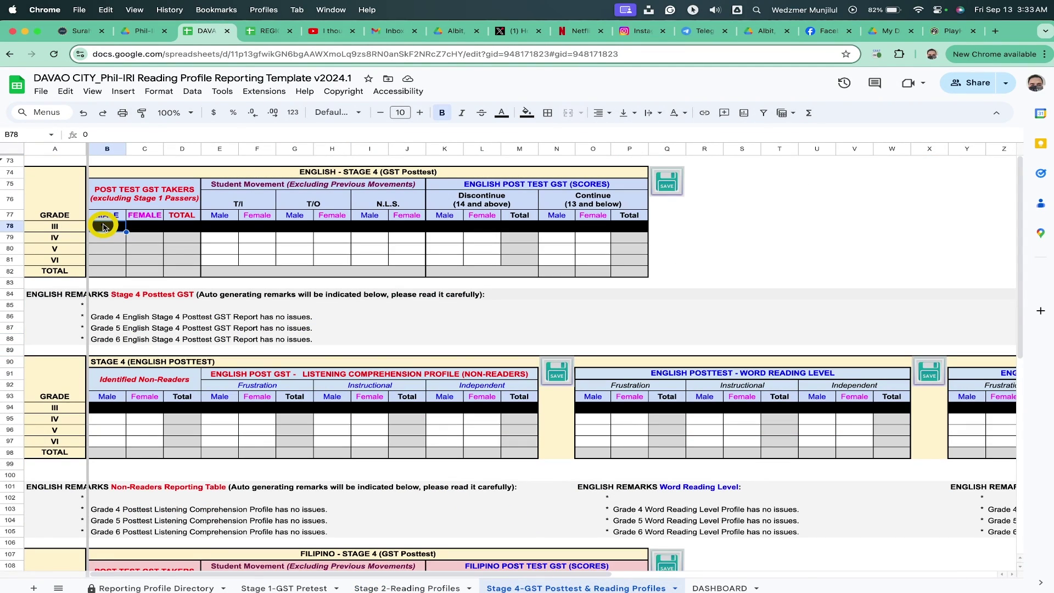
pyautogui.doubleClick(104, 226)
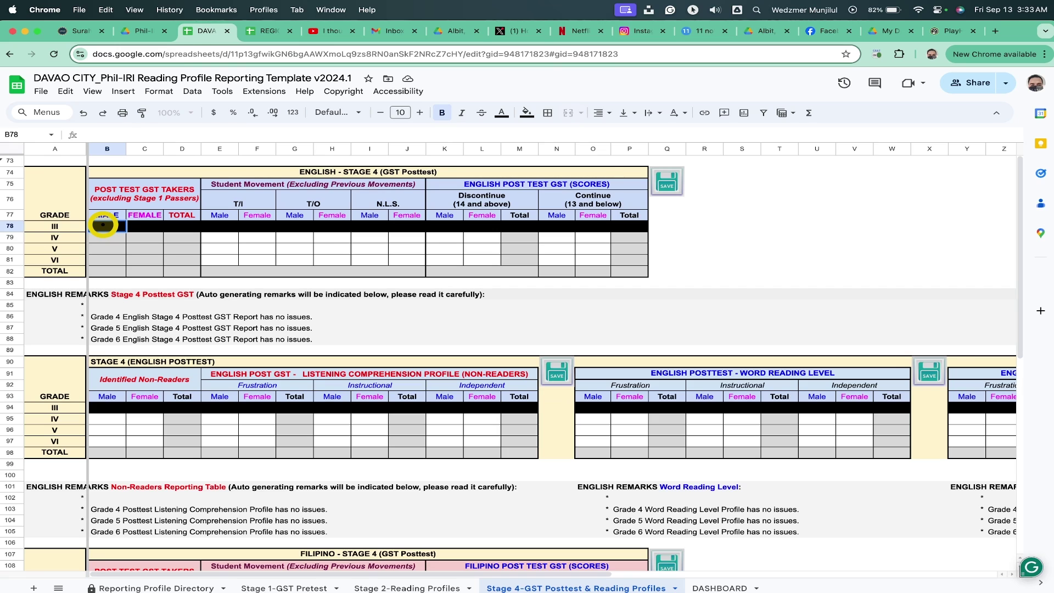
pyautogui.press('Escape')
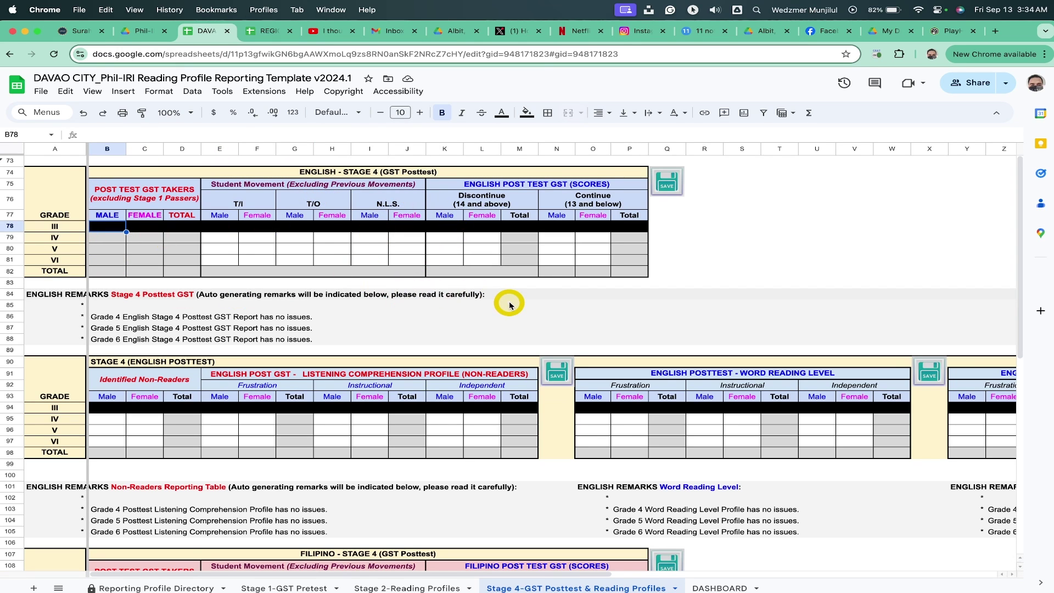
pyautogui.hscroll(10, 508, 303)
pyautogui.hscroll(5, 508, 303)
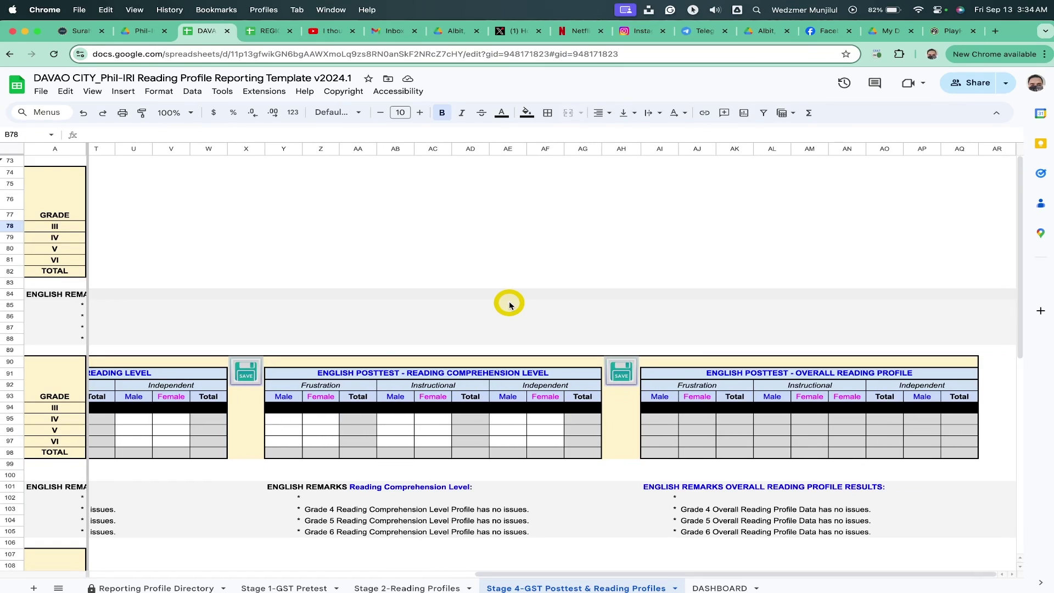
pyautogui.press('Right')
pyautogui.press('Right')
pyautogui.press('Right')
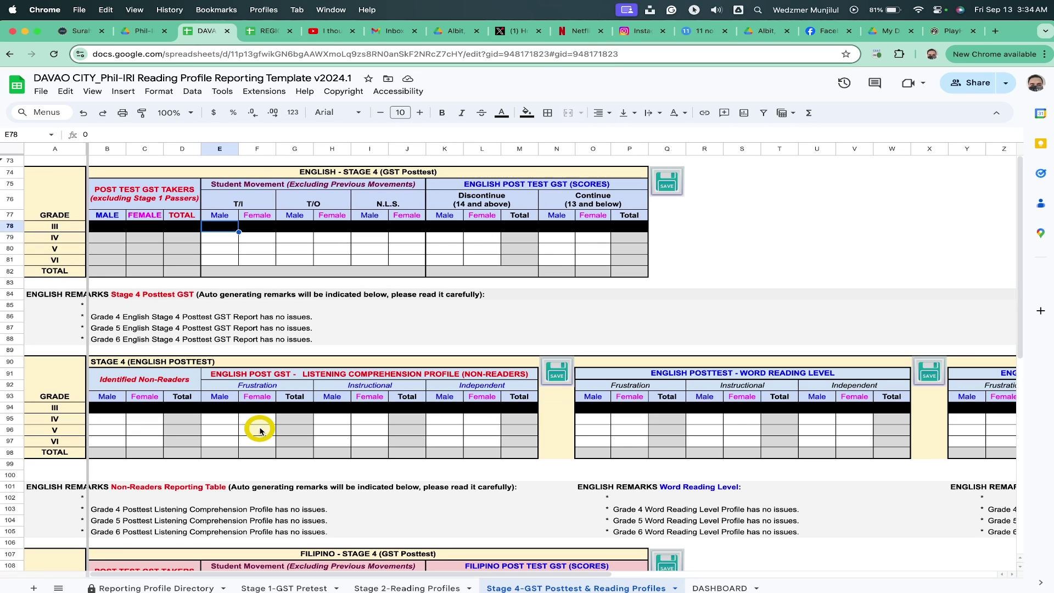
pyautogui.press('Down')
pyautogui.press('super+v')
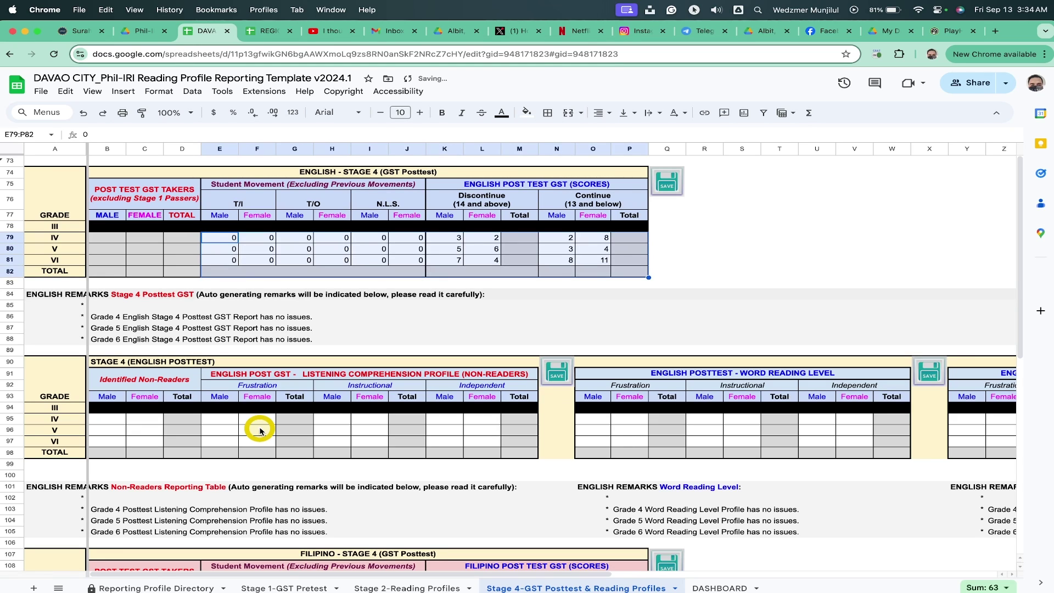
pyautogui.press('Right')
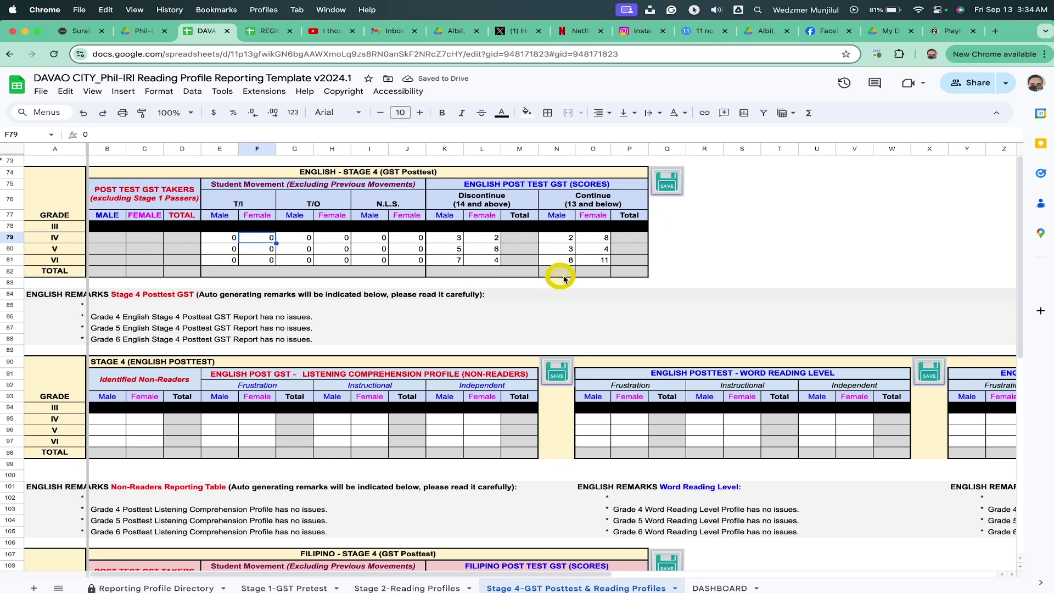
pyautogui.click(665, 185)
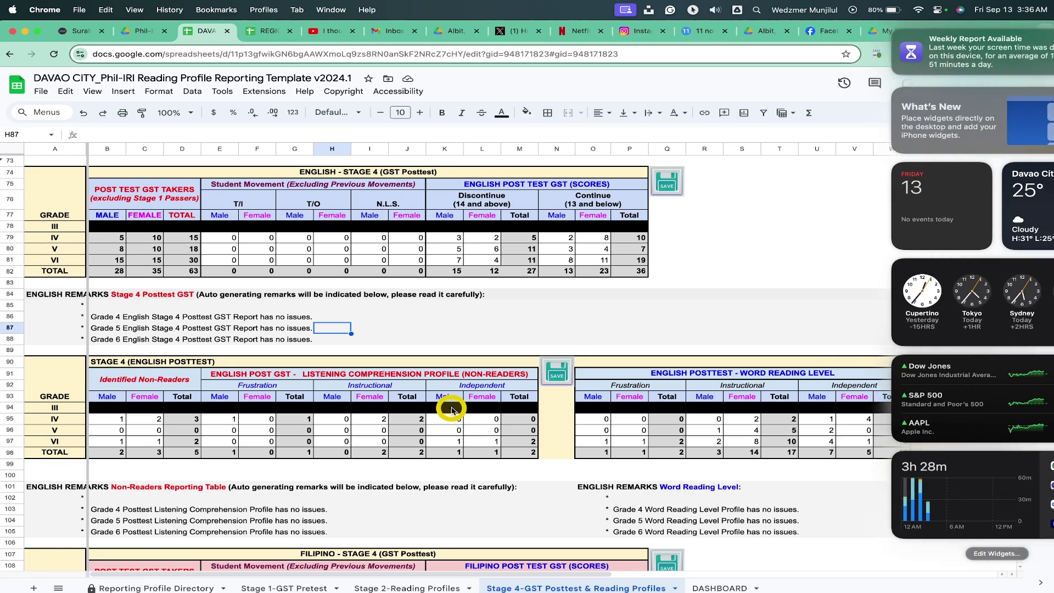
# After checking the English posttest overall reading profile, open the DASHBOARD sheet and view its Grade and Assessment filter options.
pyautogui.hscroll(10, 452, 409)
pyautogui.hscroll(5, 452, 409)
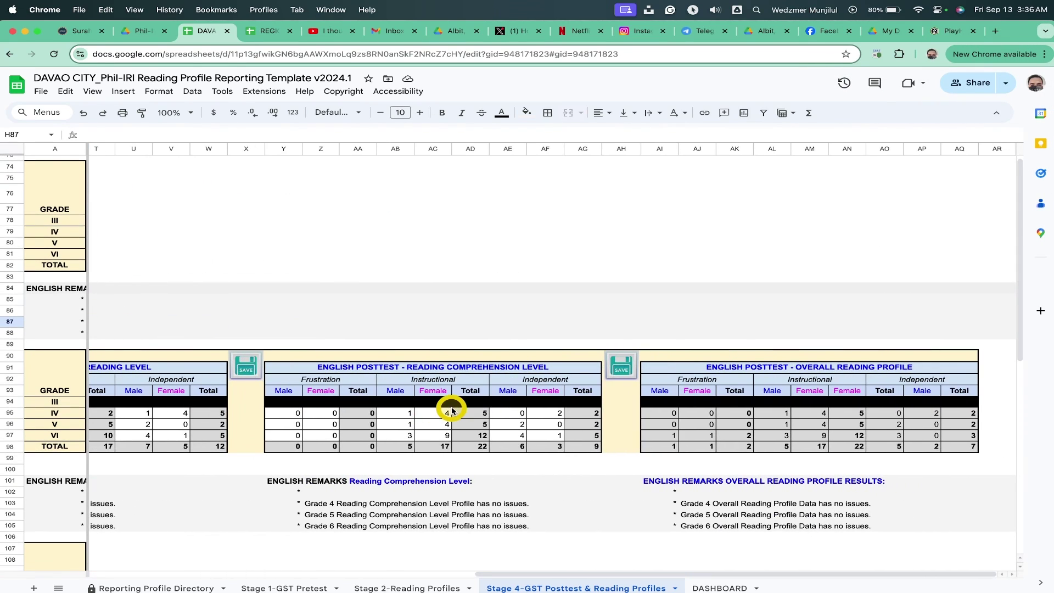
pyautogui.click(721, 588)
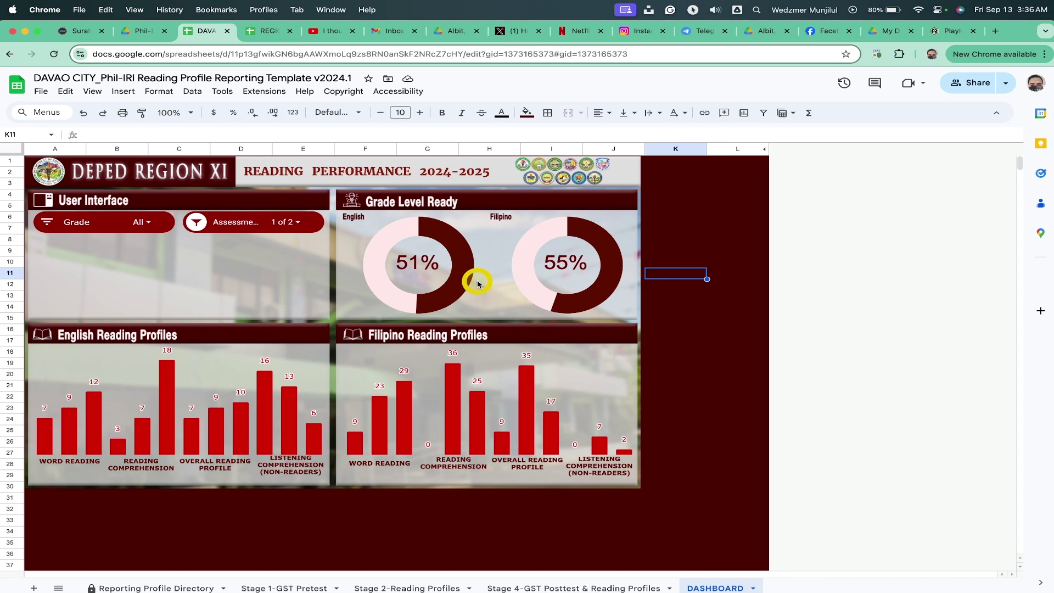
pyautogui.click(149, 223)
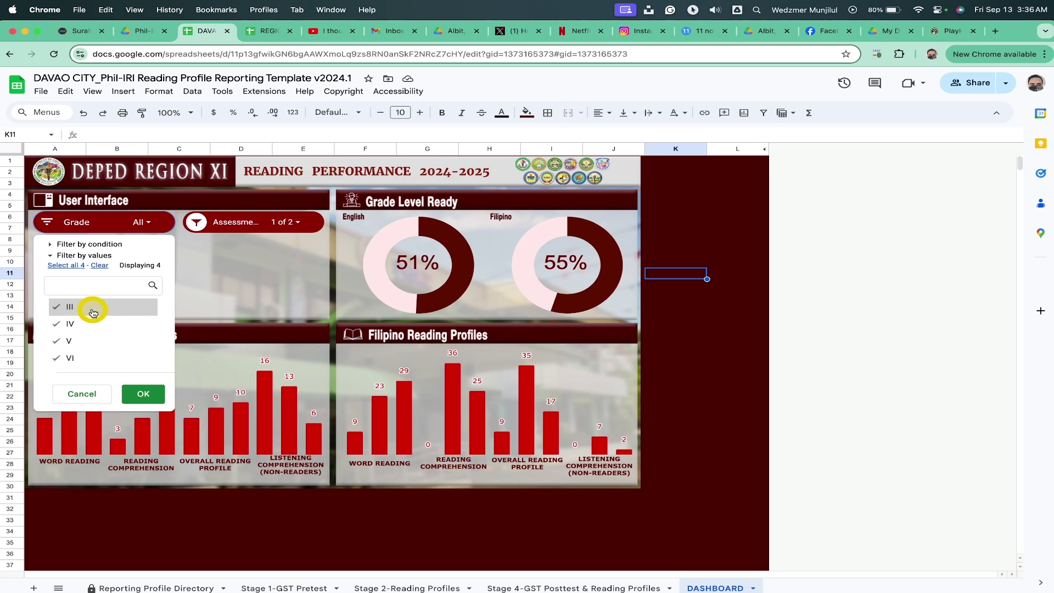
pyautogui.click(291, 222)
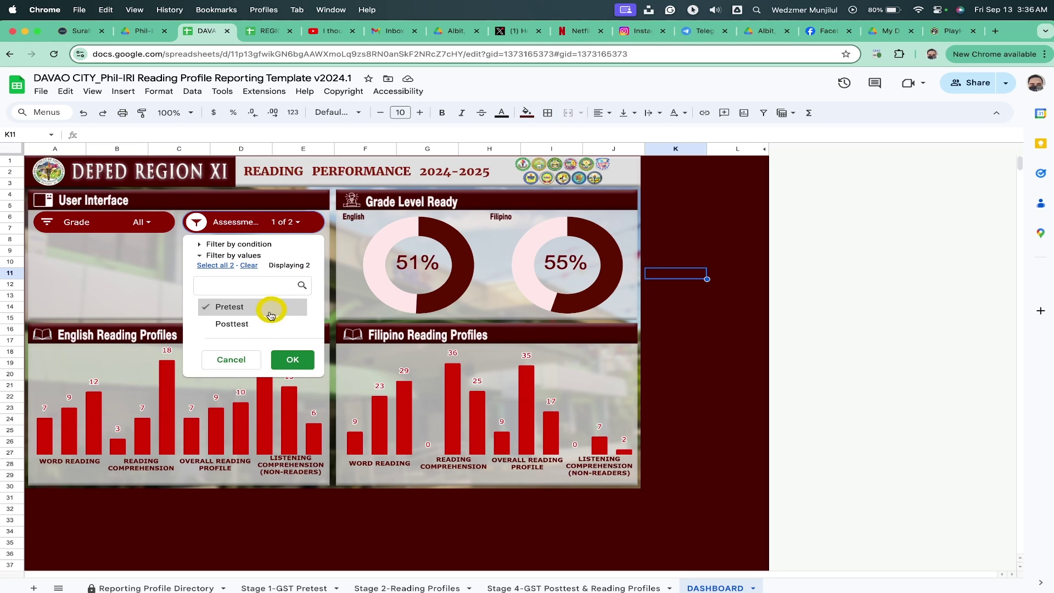